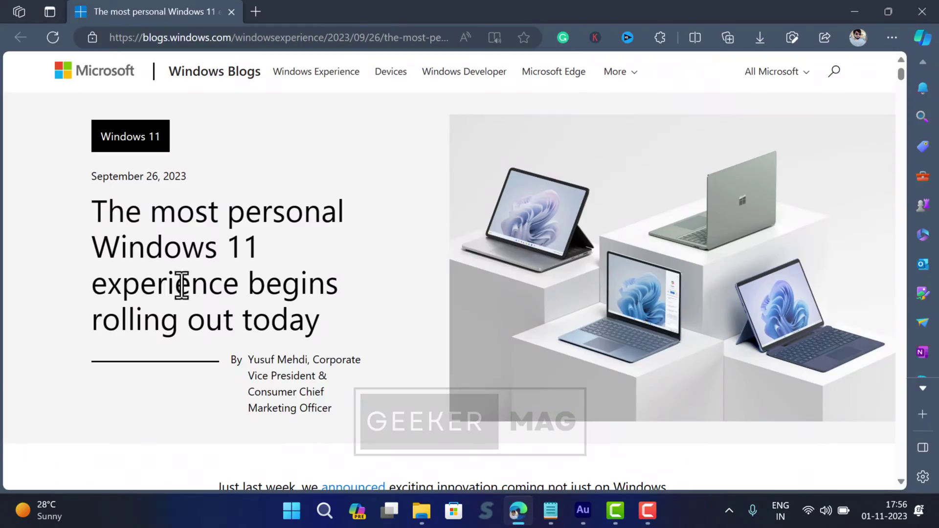
- Scroll to the bottom of the Windows Update page, then switch away to the desktop
scroll(57, 145, down, 20)
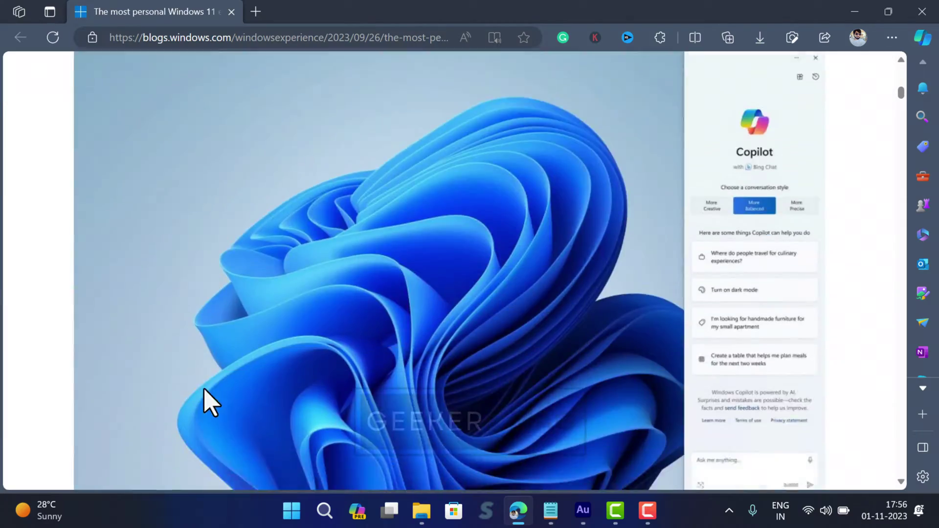
scroll(204, 391, down, 20)
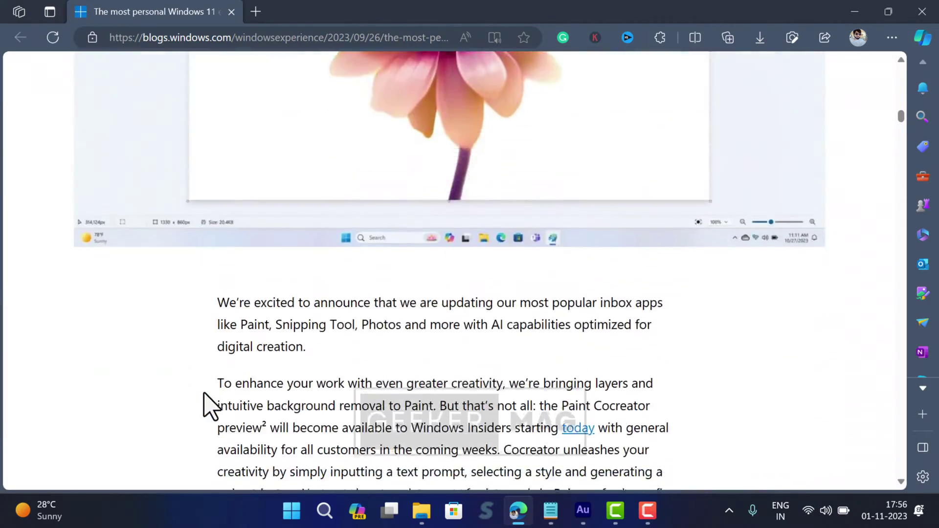
scroll(205, 396, down, 15)
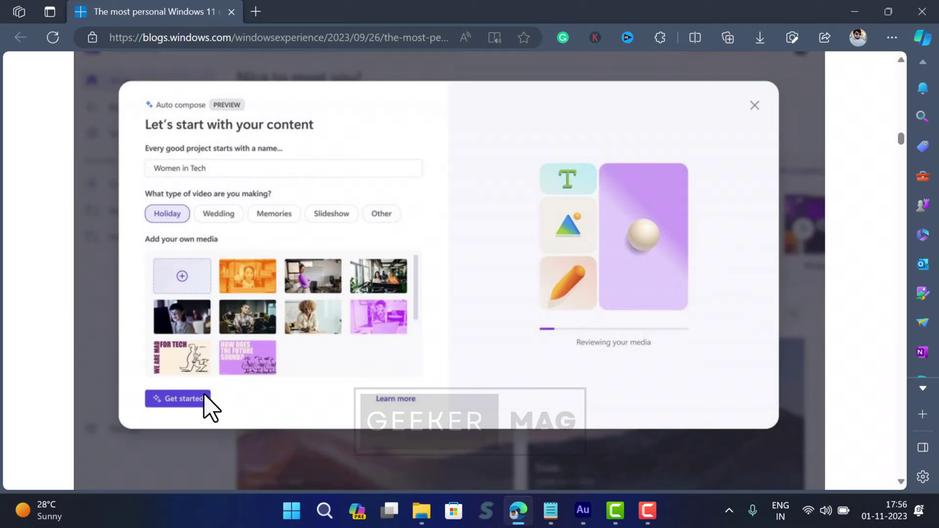
scroll(206, 406, down, 10)
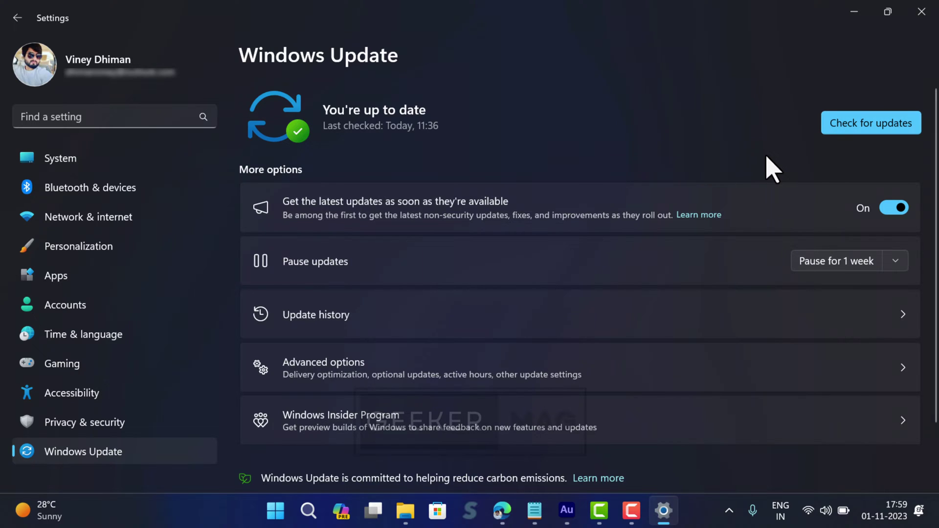
key(alt+Tab)
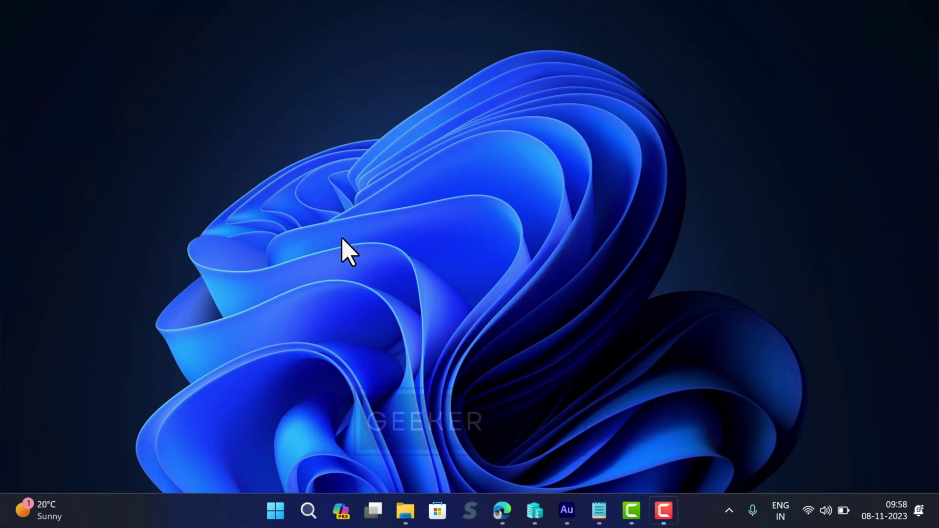
- Reopen Settings from the Start shortcut menu and check for updates on Windows Update
right_click(276, 511)
click(268, 362)
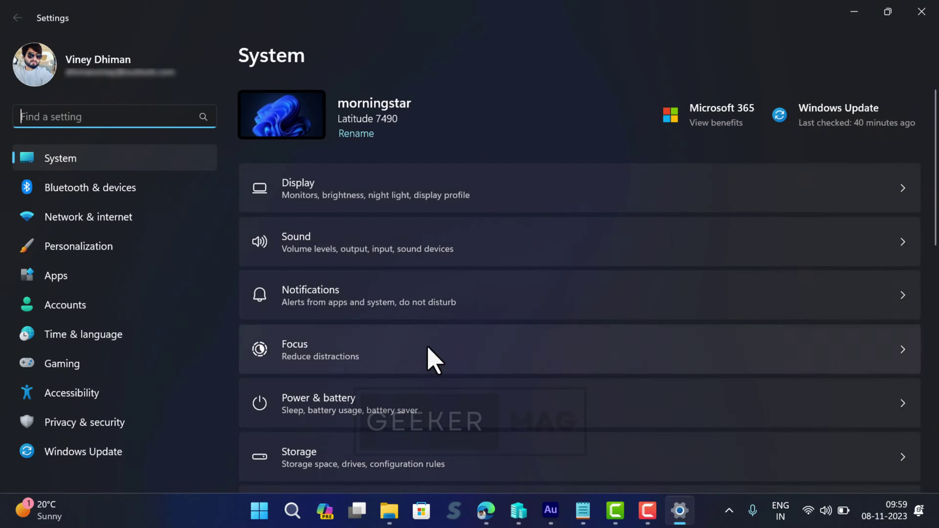
click(129, 458)
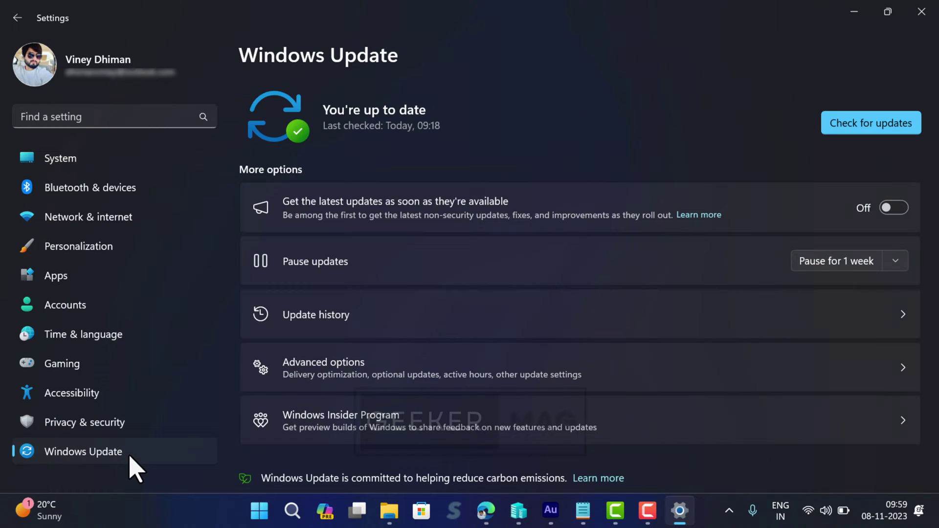
click(863, 128)
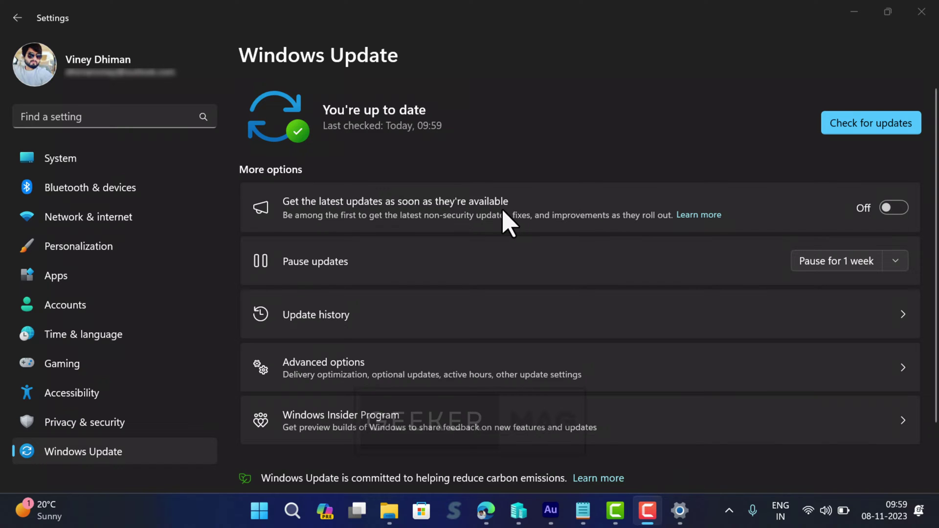
- Turn on 'Get the latest updates as soon as they're available' and check for updates again
click(891, 209)
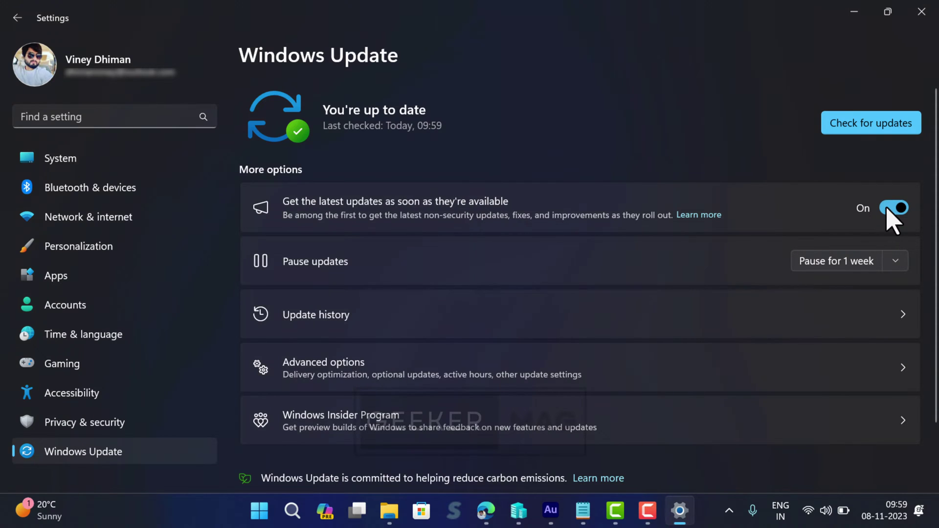
click(862, 126)
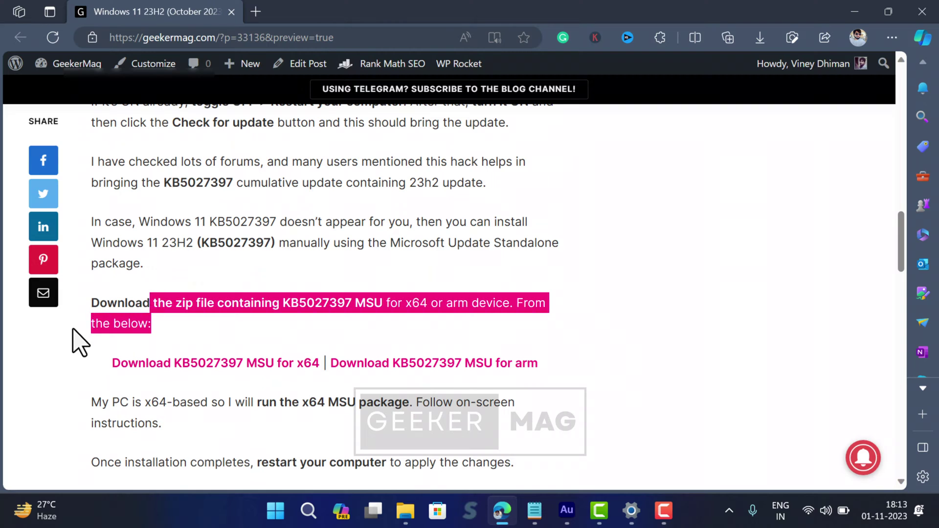
- Highlight the x64 and arm KB5027397 MSU download links, then bring the Downloads folder forward
drag(91, 359, 308, 371)
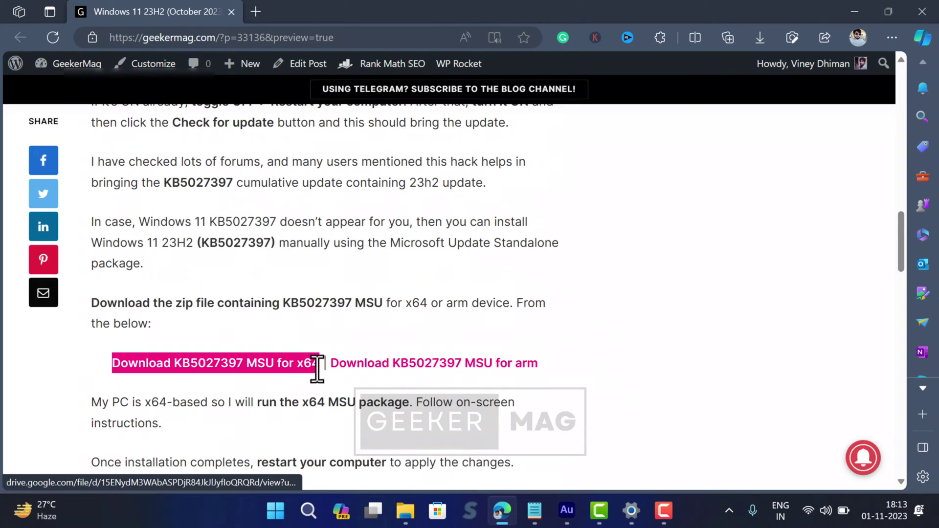
click(327, 393)
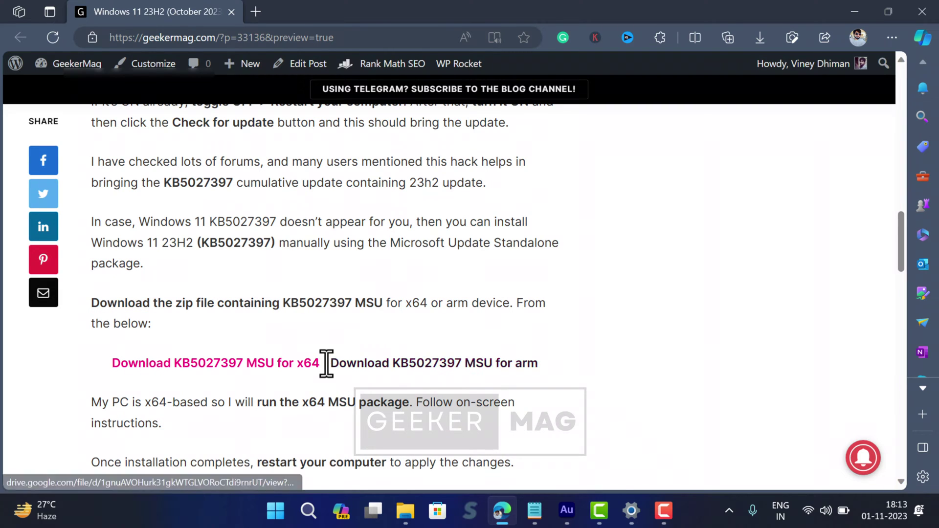
drag(327, 362, 586, 379)
click(586, 379)
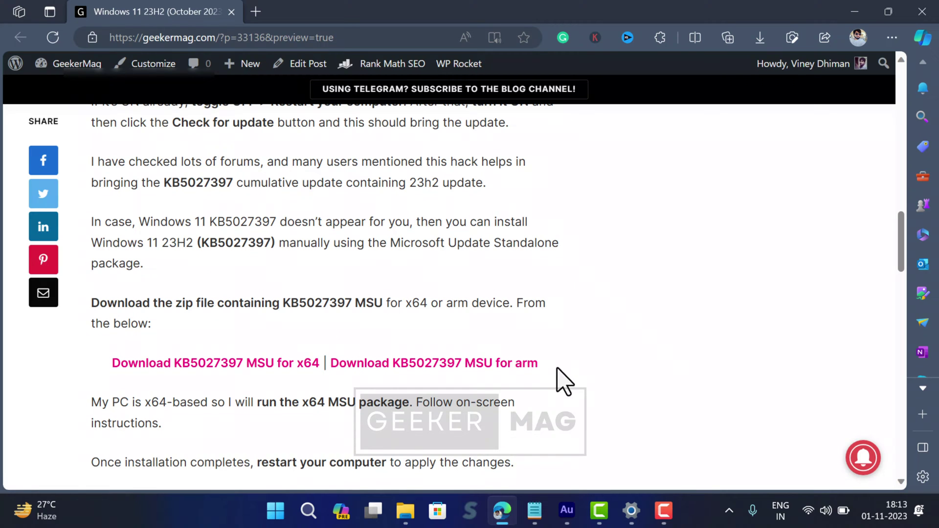
mouse_move(424, 513)
click(562, 470)
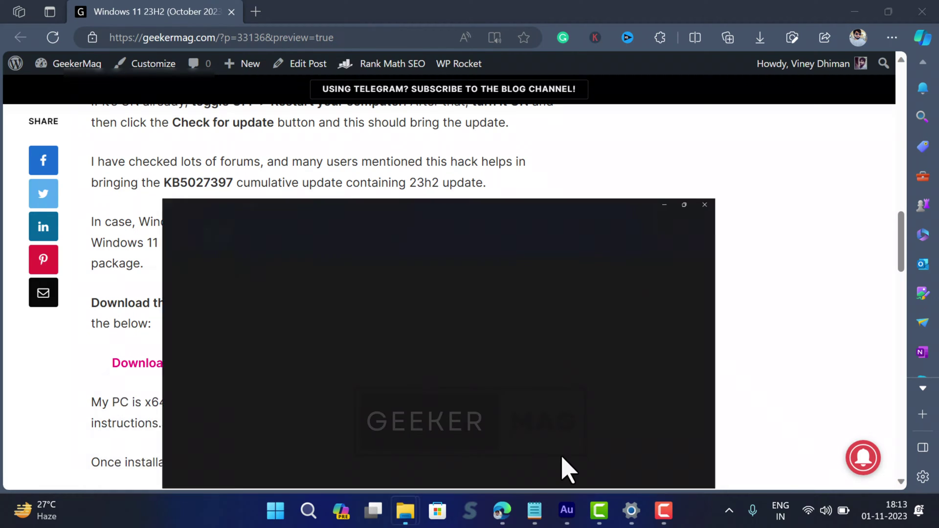
- Extract all contents of the 'Download KB5027397 MSU for x64' zip
click(175, 201)
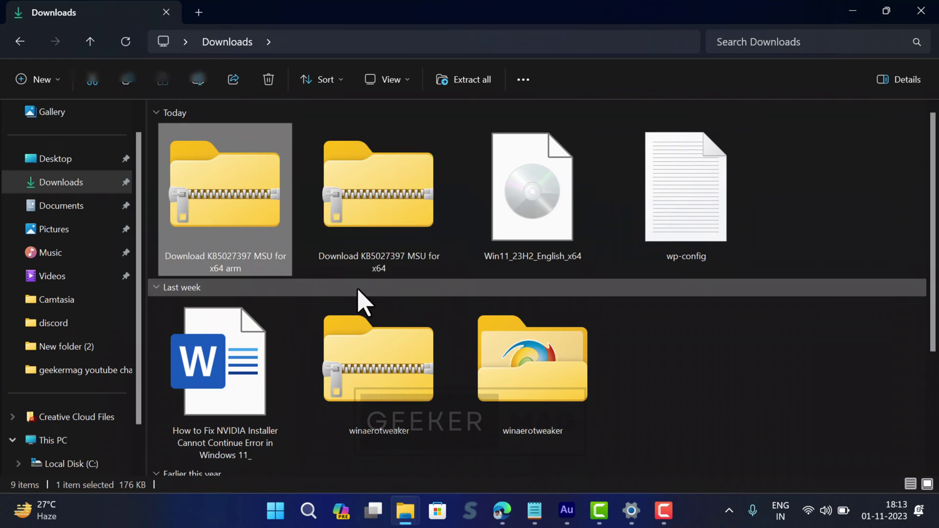
click(377, 230)
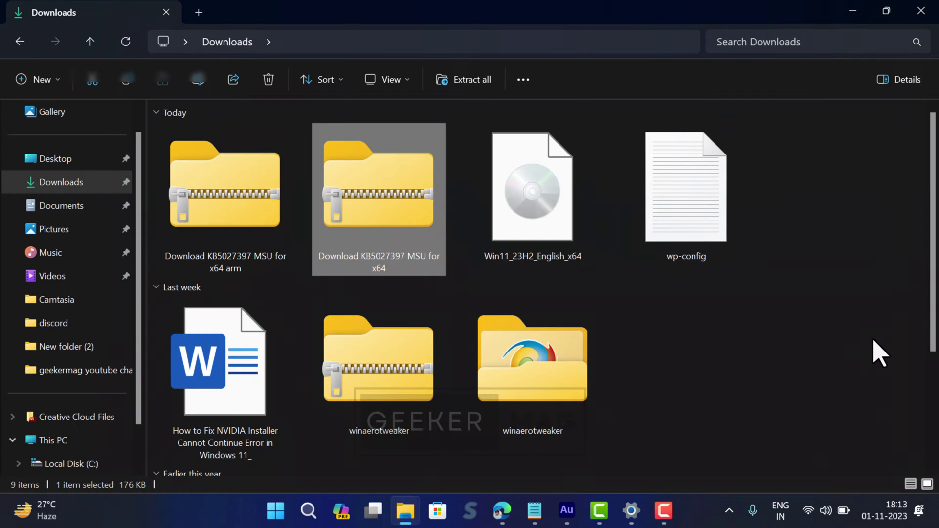
right_click(400, 182)
click(451, 182)
click(593, 409)
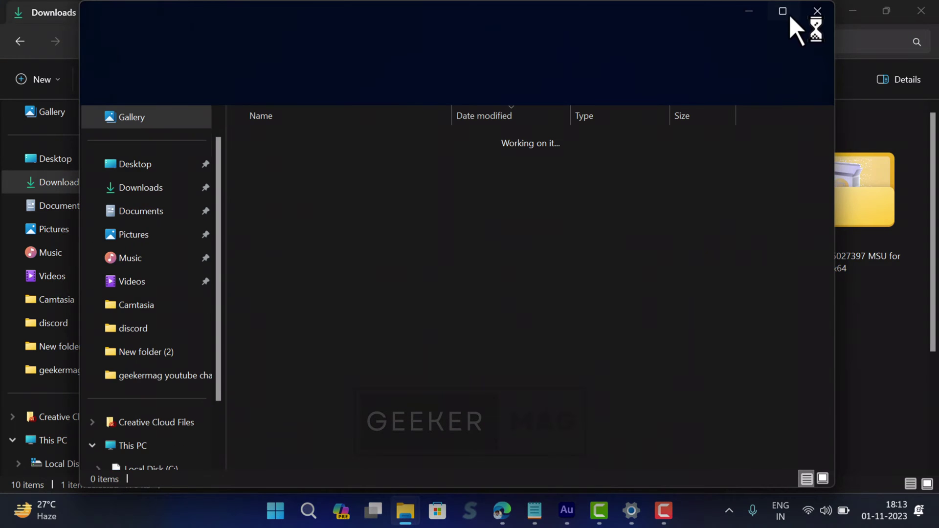
- Maximize the extracted folder, widen the Name column, and run the KB5027397 .msu package
click(785, 12)
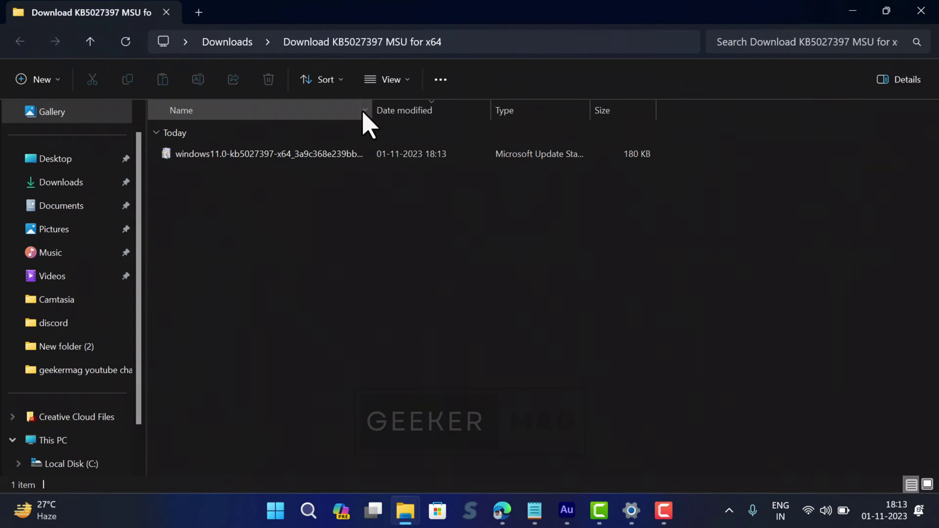
drag(375, 116, 460, 117)
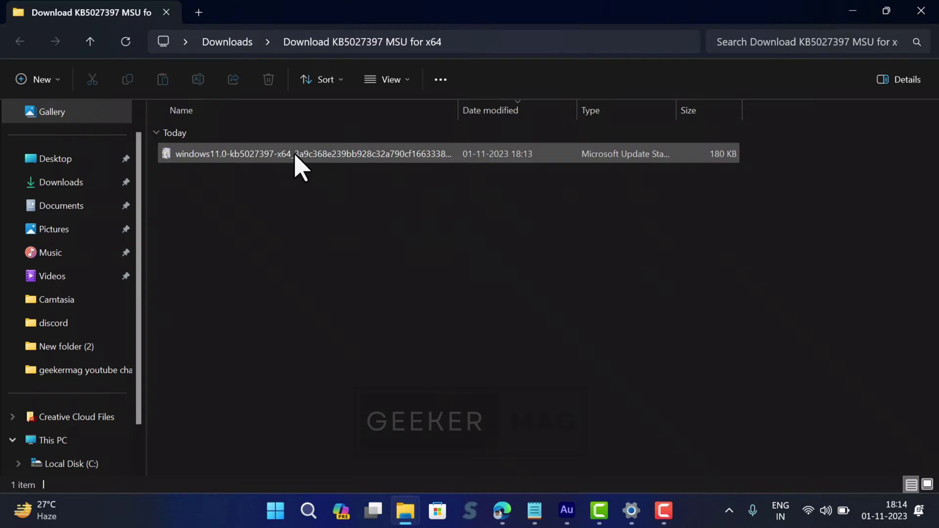
double_click(294, 154)
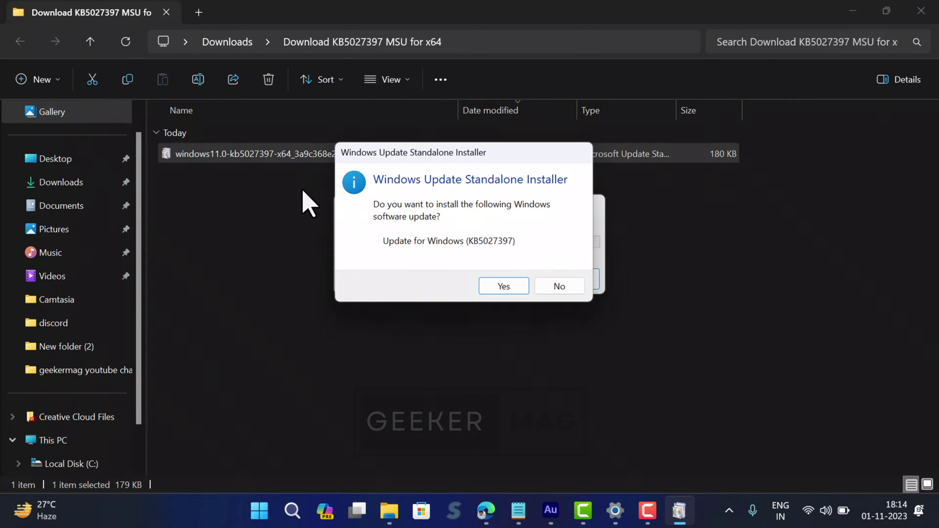
- Confirm installing update KB5027397 in the Windows Update Standalone Installer
click(513, 285)
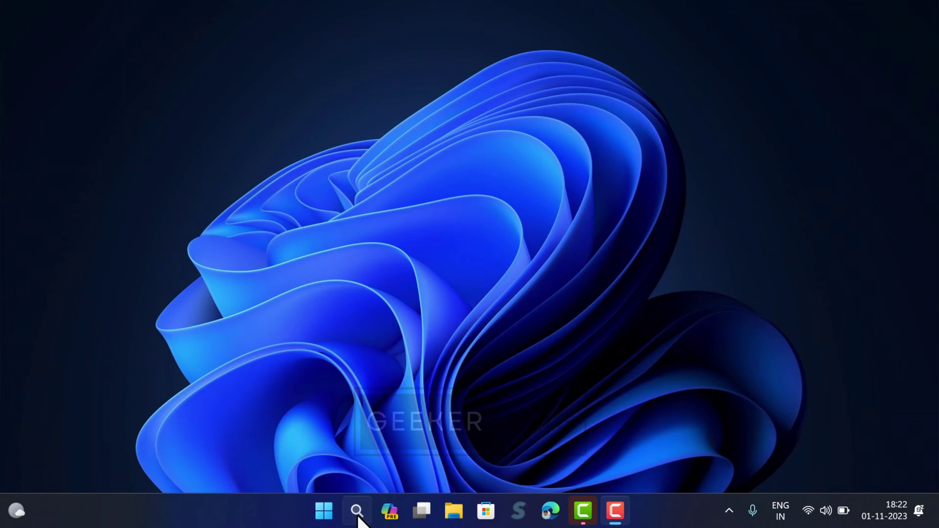
- Search 'about your pc' and open About to view the Windows specifications: 23H2, build 22631.2506
click(356, 511)
text(about)
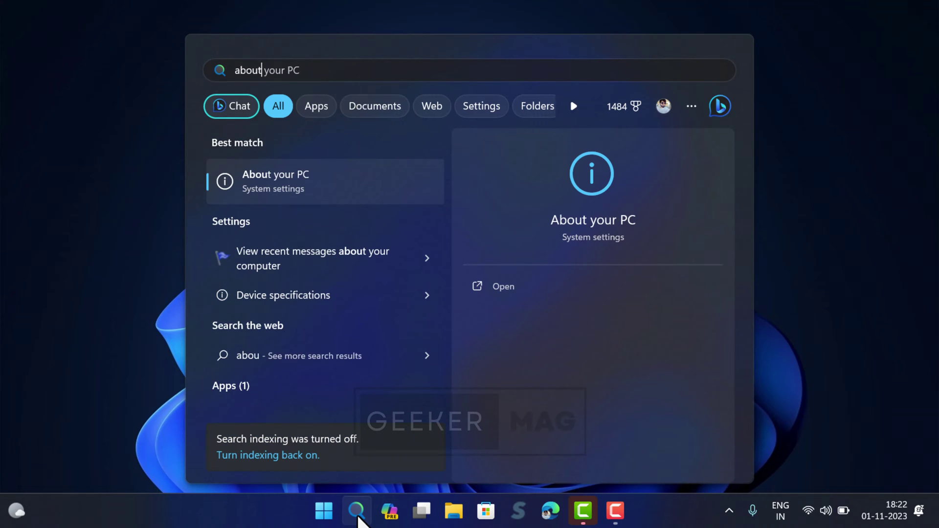
text( your pc)
click(236, 249)
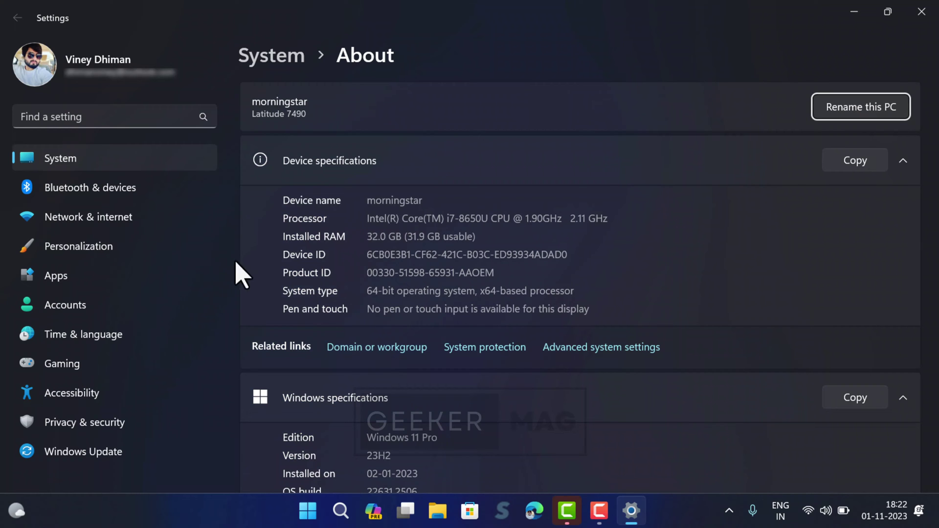
scroll(318, 295, down, 3)
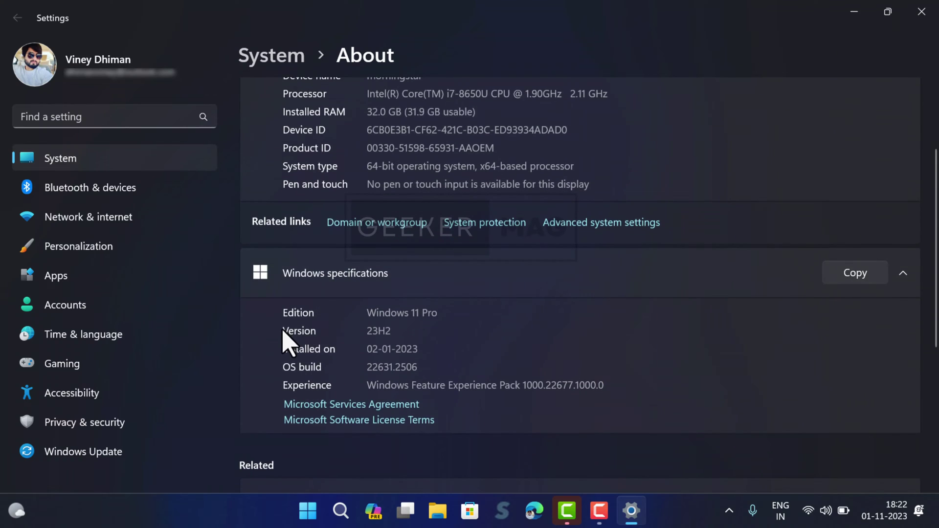